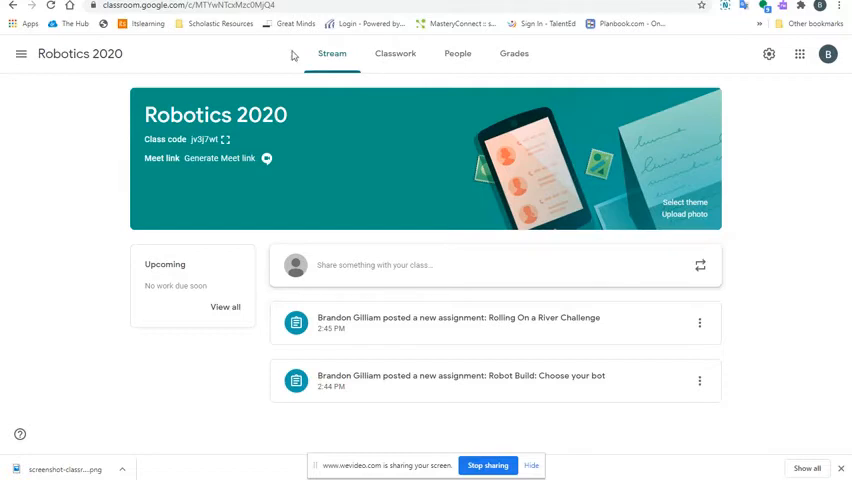
# Show the class code enlarged for students, dismiss it, and go to the Classwork listing.
pyautogui.click(225, 139)
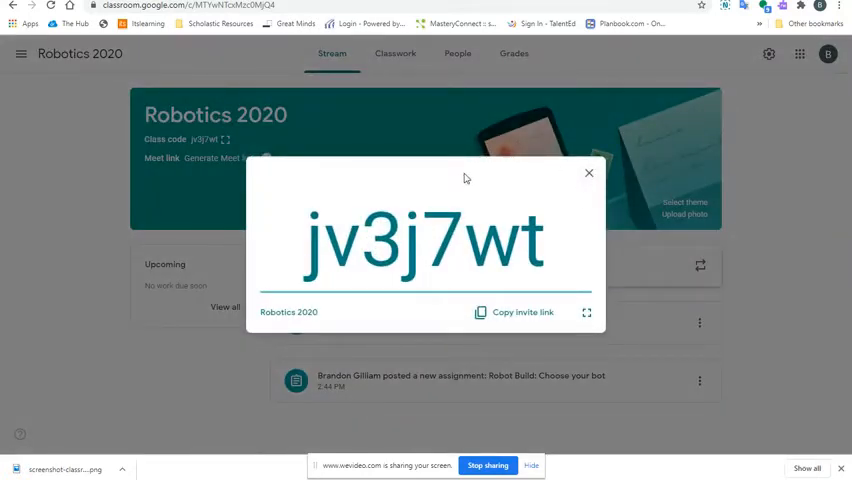
pyautogui.click(589, 173)
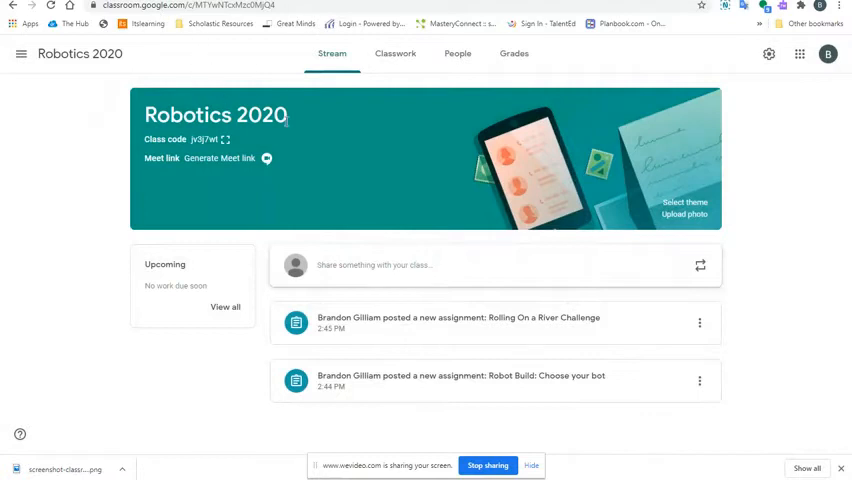
pyautogui.click(383, 67)
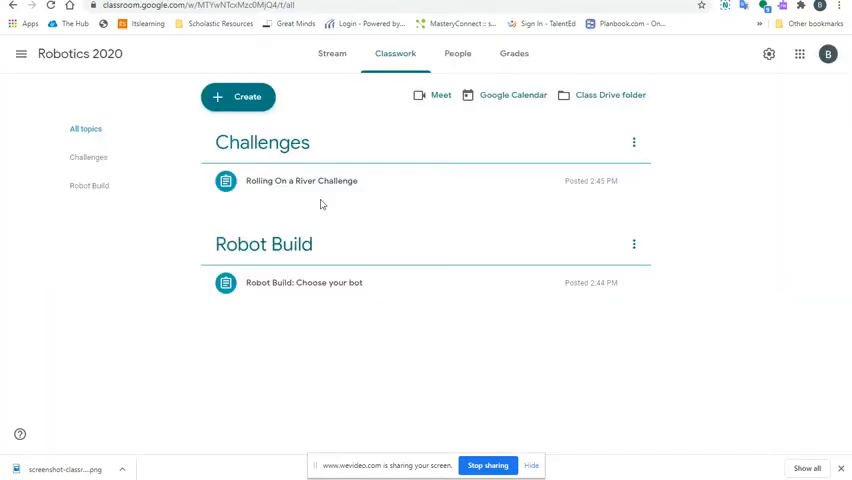
pyautogui.moveTo(354, 180)
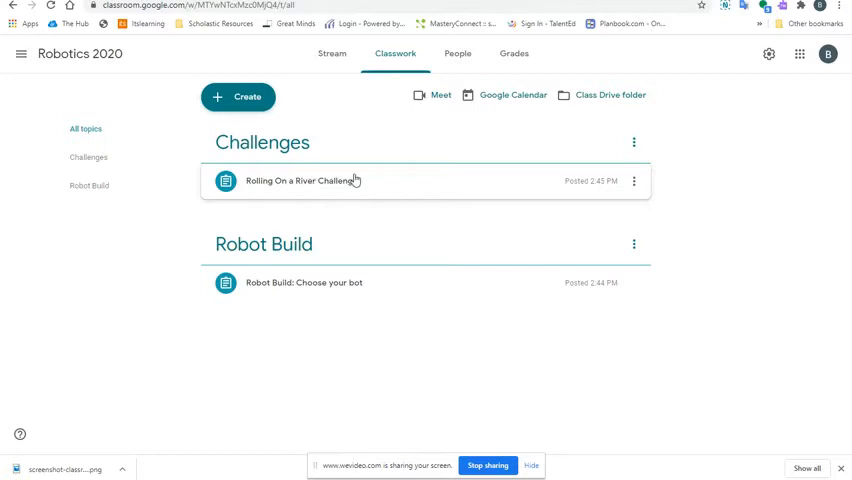
# Expand the Rolling On a River Challenge details and collapse them again.
pyautogui.click(352, 181)
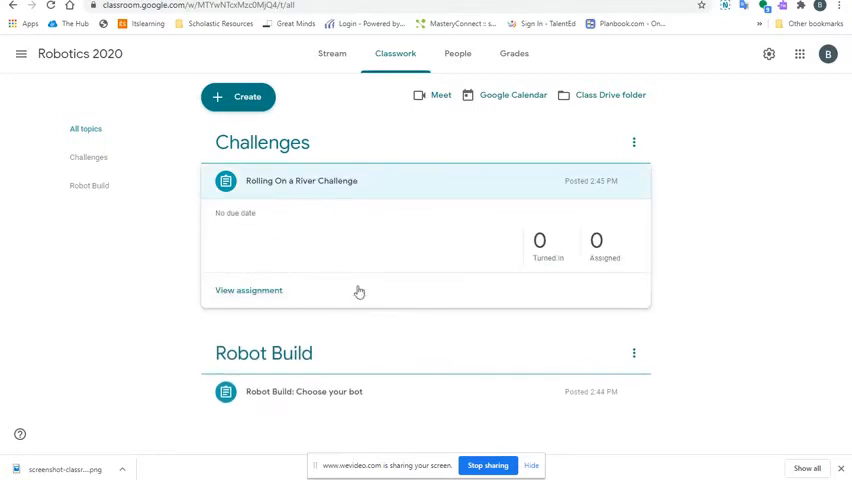
pyautogui.click(340, 196)
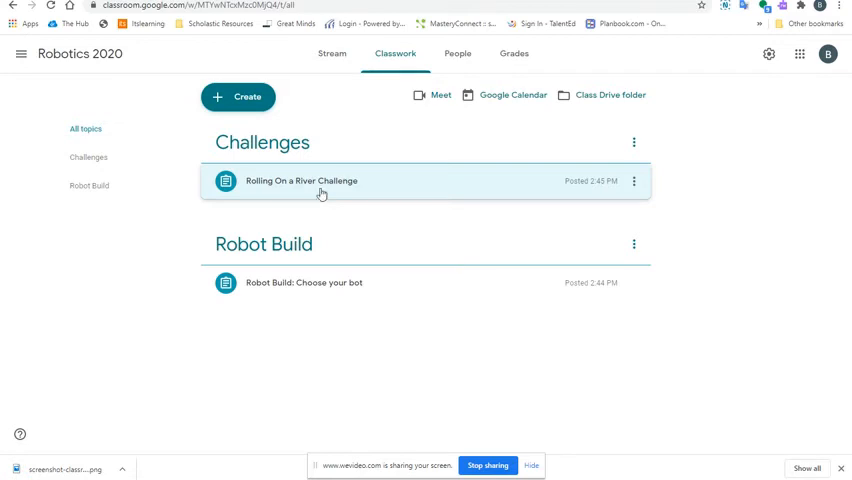
# Expand the Robot Build: Choose your bot and Rolling On a River Challenge assignment details.
pyautogui.click(302, 279)
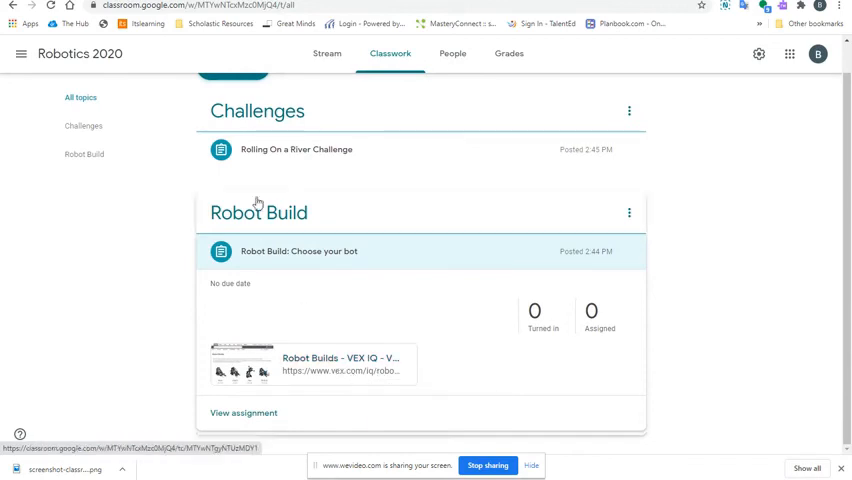
pyautogui.click(294, 156)
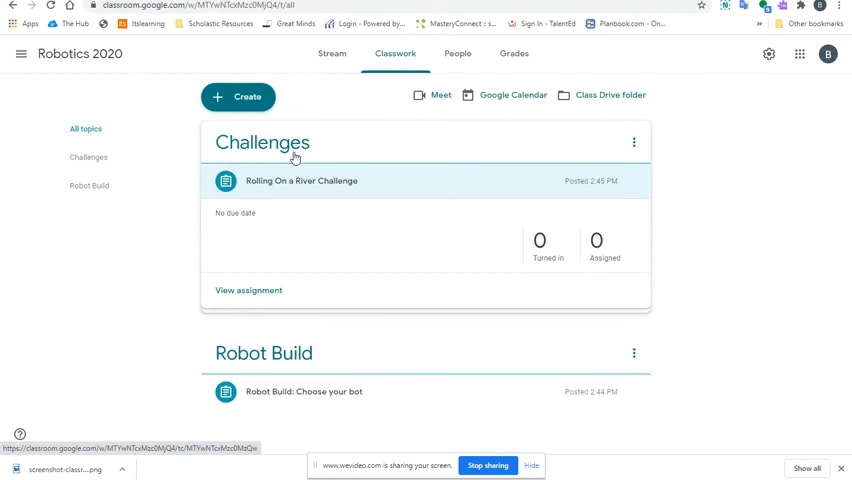
pyautogui.click(331, 63)
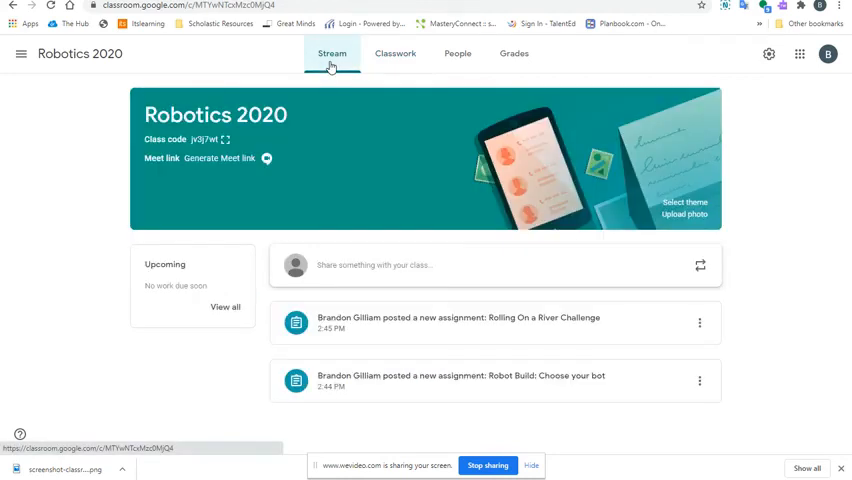